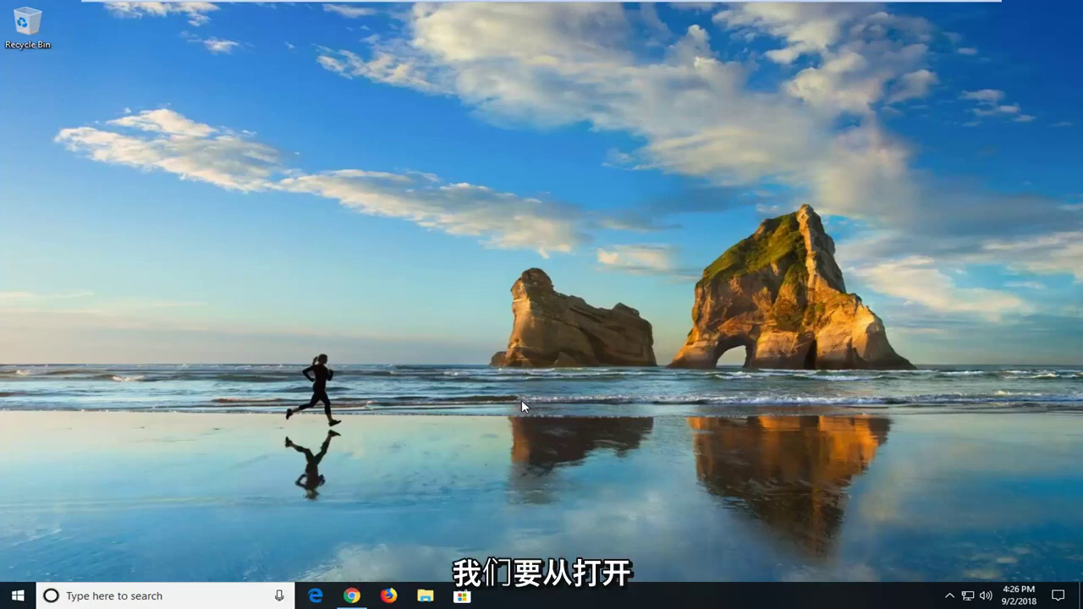
- Open Control Panel from Start search and keep the Large icons view
{"action": "left_click", "coordinate": [17, 596]}
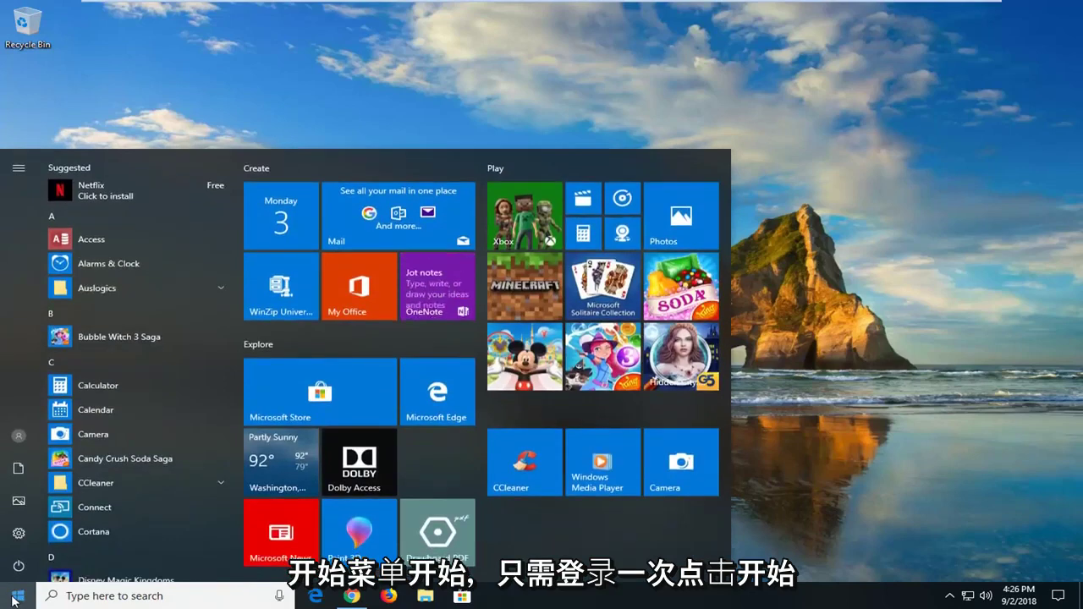
{"action": "type", "text": "con"}
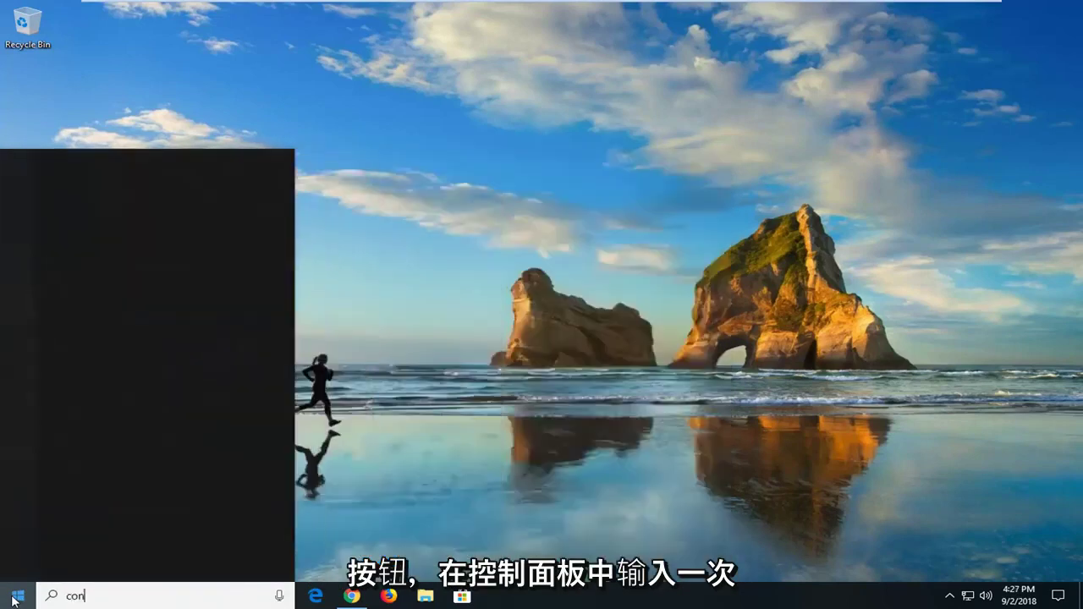
{"action": "type", "text": "trol panel"}
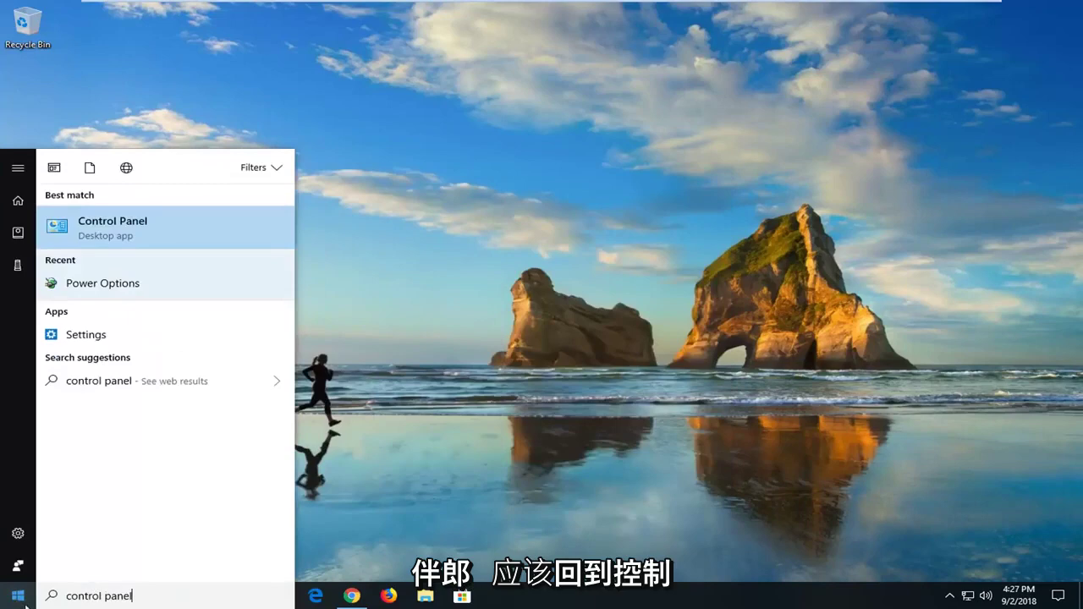
{"action": "left_click", "coordinate": [171, 241]}
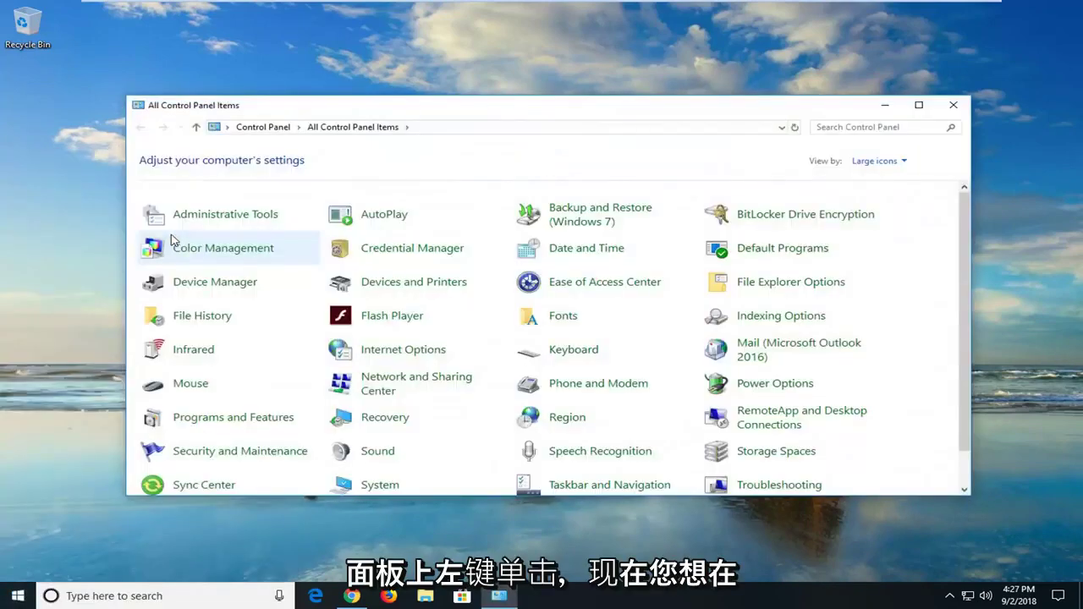
{"action": "left_click", "coordinate": [876, 161]}
{"action": "left_click", "coordinate": [914, 195]}
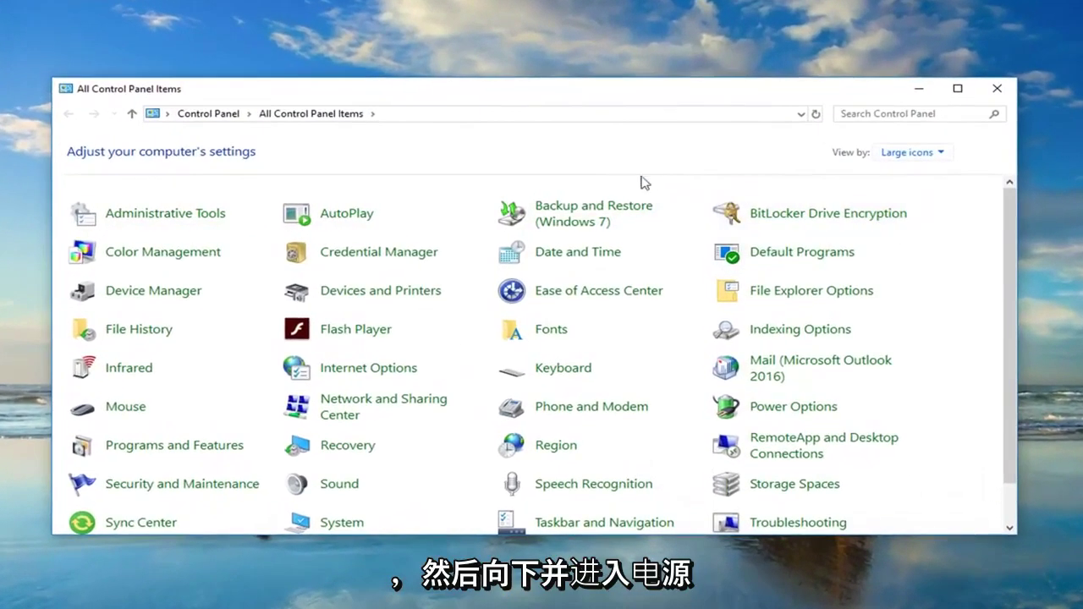
- Go to Power Options and open the Balanced plan's settings
{"action": "left_click", "coordinate": [795, 416]}
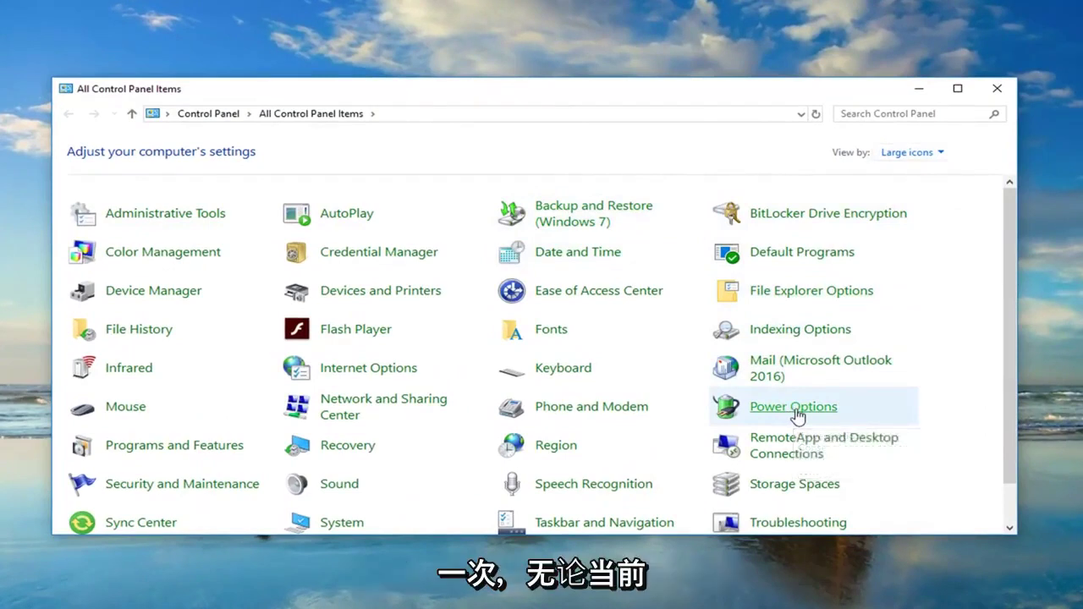
{"action": "left_click", "coordinate": [796, 410]}
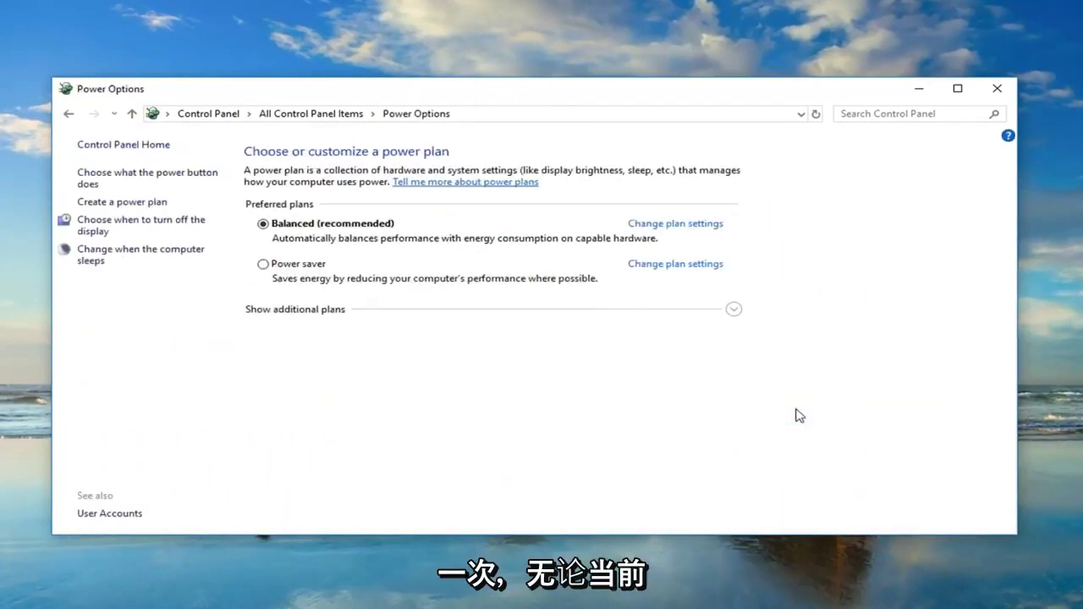
{"action": "left_click", "coordinate": [684, 228]}
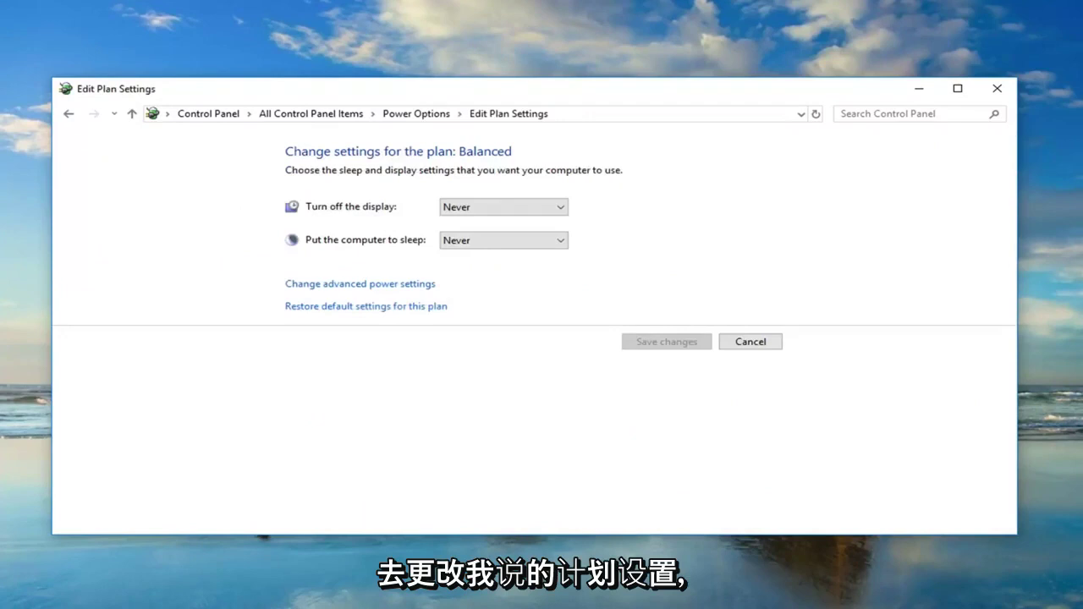
- Open the advanced power settings and expand PCI Express > Link State Power Management
{"action": "left_click", "coordinate": [367, 286]}
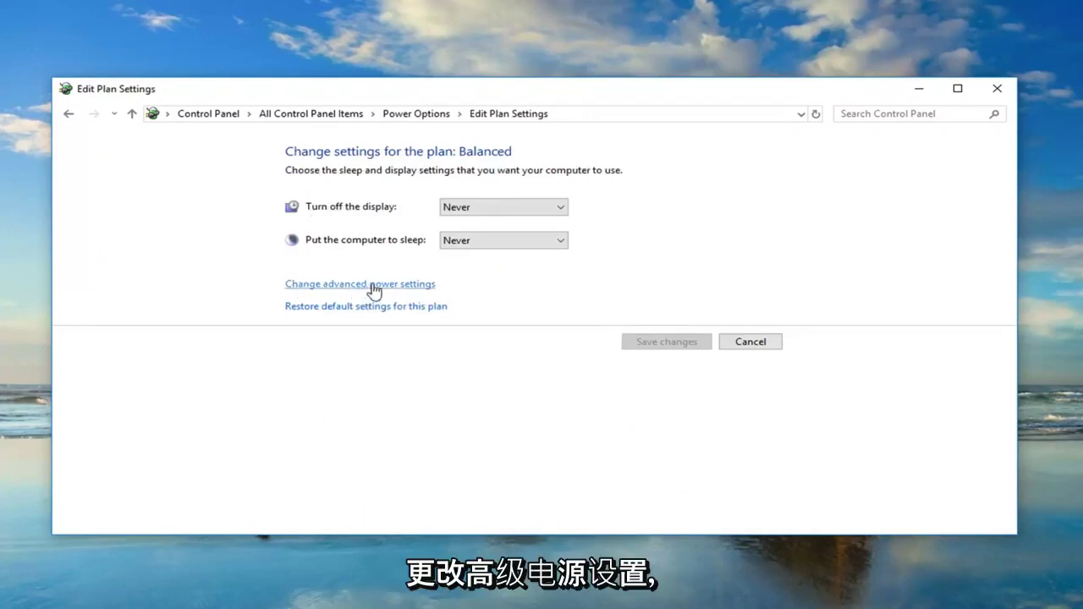
{"action": "mouse_move", "coordinate": [152, 23]}
{"action": "left_mouse_down"}
{"action": "mouse_move", "coordinate": [580, 115]}
{"action": "mouse_move", "coordinate": [562, 116]}
{"action": "left_mouse_up"}
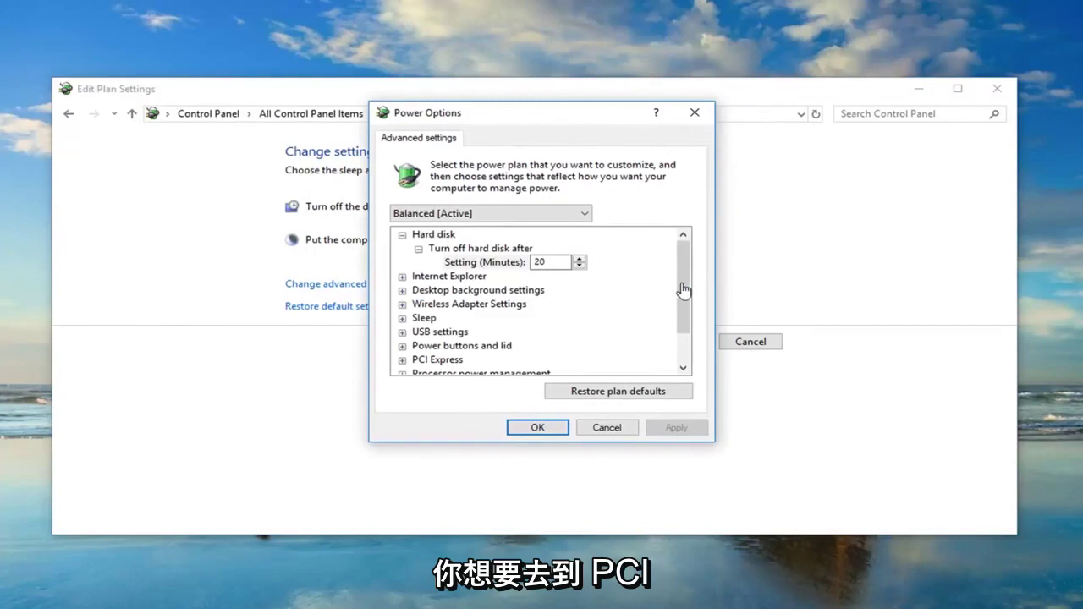
{"action": "left_click_drag", "start_coordinate": [682, 296], "coordinate": [684, 315]}
{"action": "left_click", "coordinate": [464, 309]}
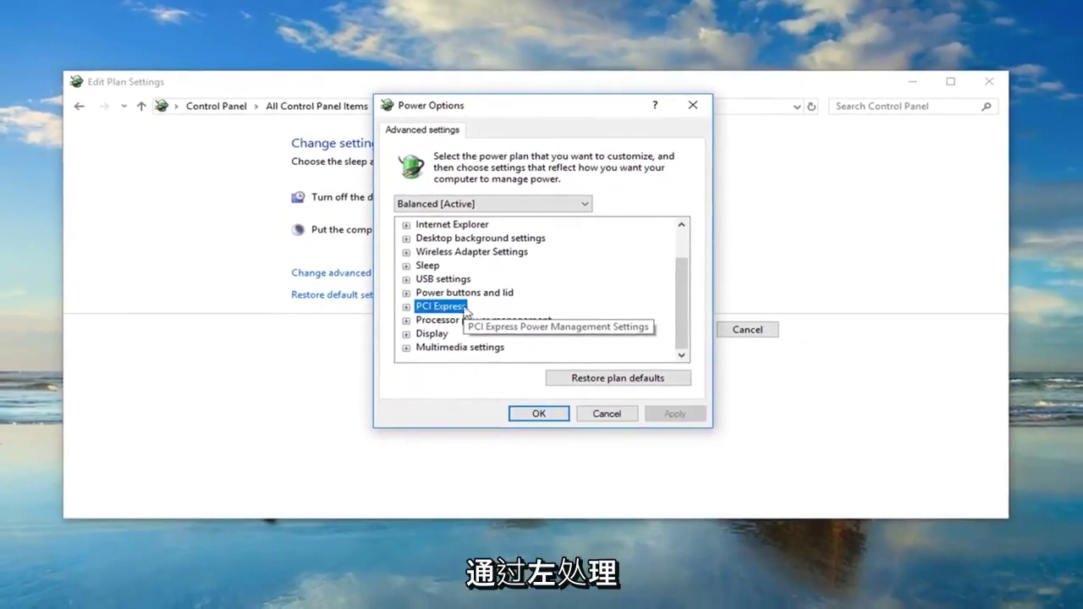
{"action": "left_click", "coordinate": [406, 307]}
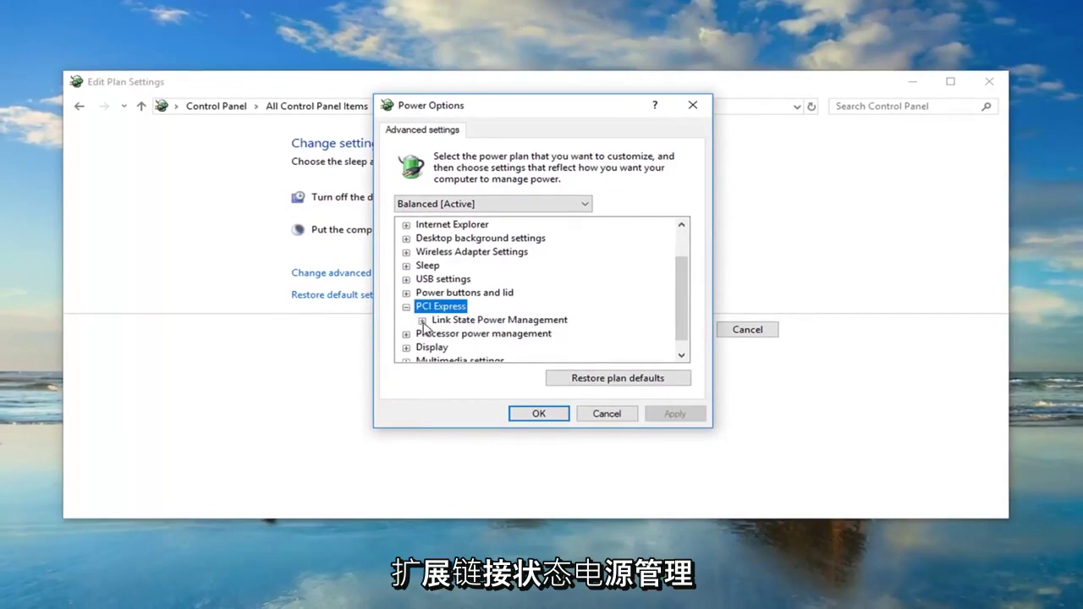
{"action": "left_click", "coordinate": [422, 322]}
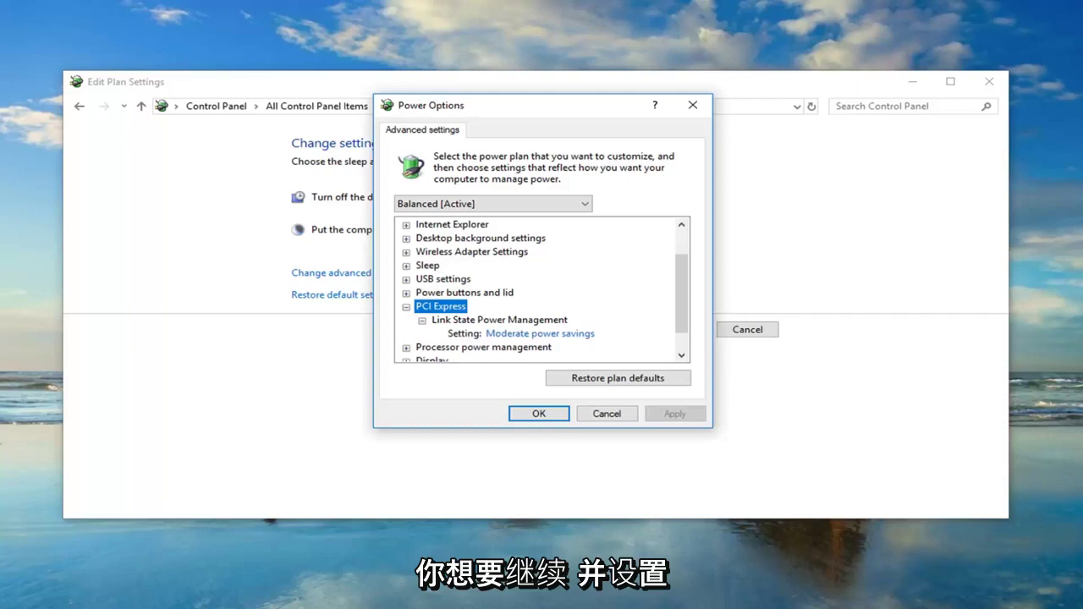
- Set Link State Power Management to Off, then Apply and OK
{"action": "left_click", "coordinate": [522, 335]}
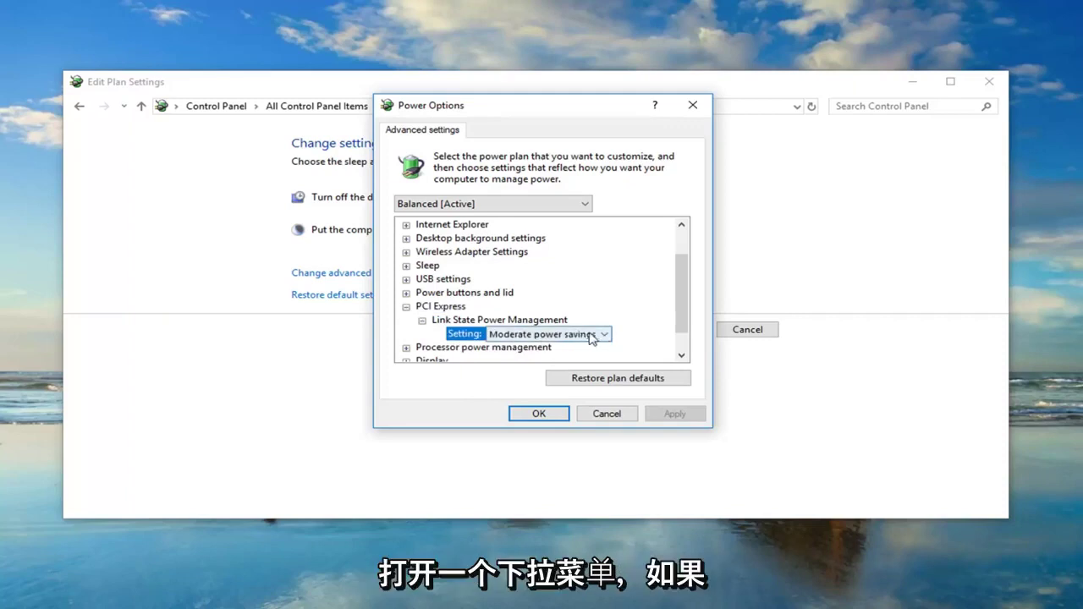
{"action": "left_click", "coordinate": [552, 336]}
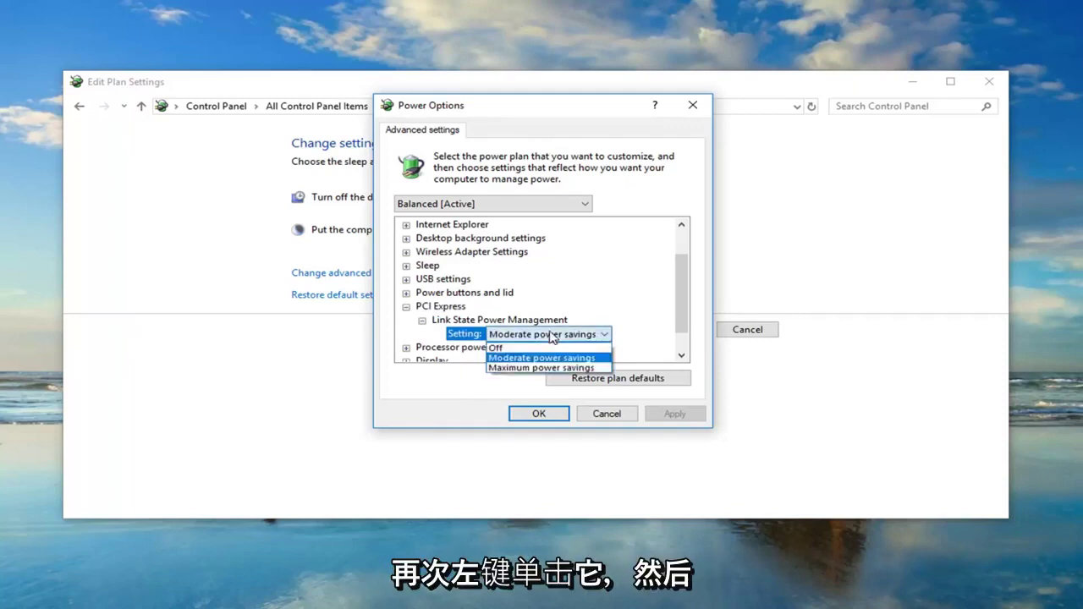
{"action": "left_click", "coordinate": [503, 348]}
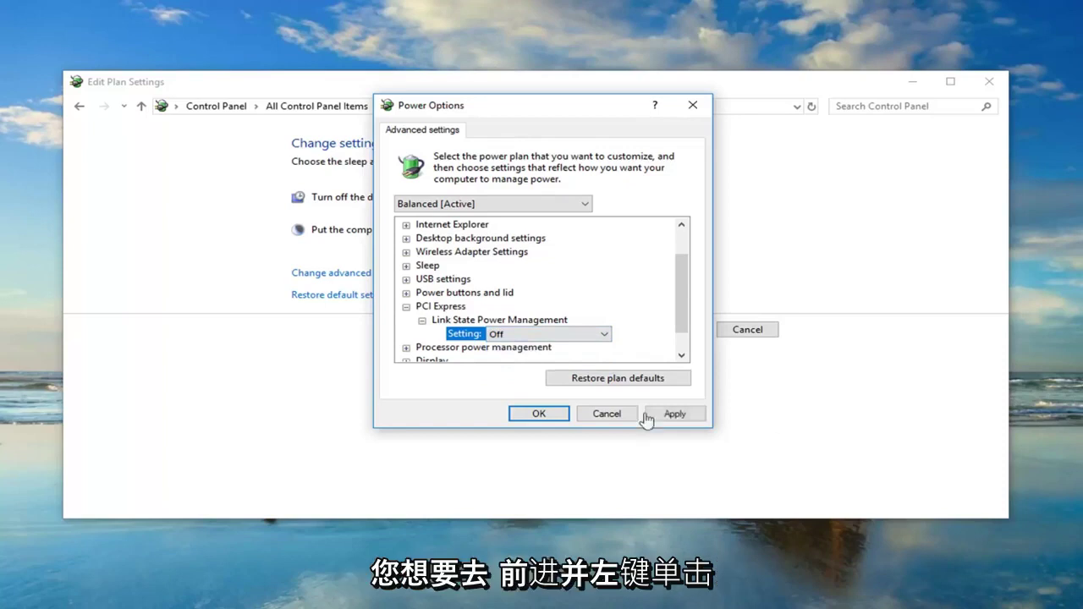
{"action": "left_click", "coordinate": [675, 422]}
{"action": "left_click", "coordinate": [540, 415]}
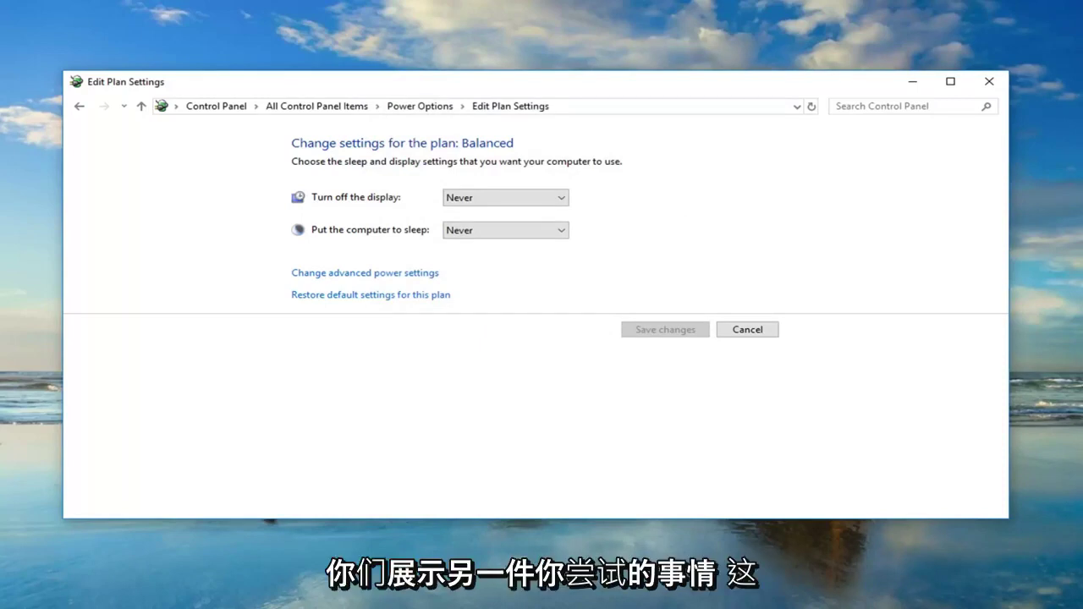
- Close Edit Plan Settings and run Command Prompt as administrator, approving UAC
{"action": "left_click", "coordinate": [987, 81]}
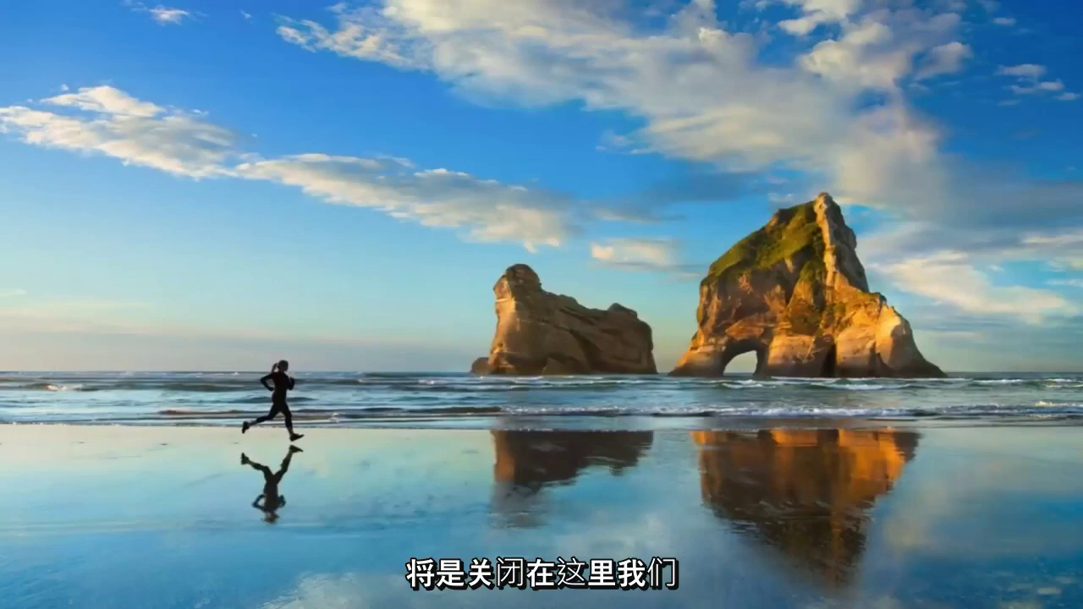
{"action": "left_click", "coordinate": [16, 601]}
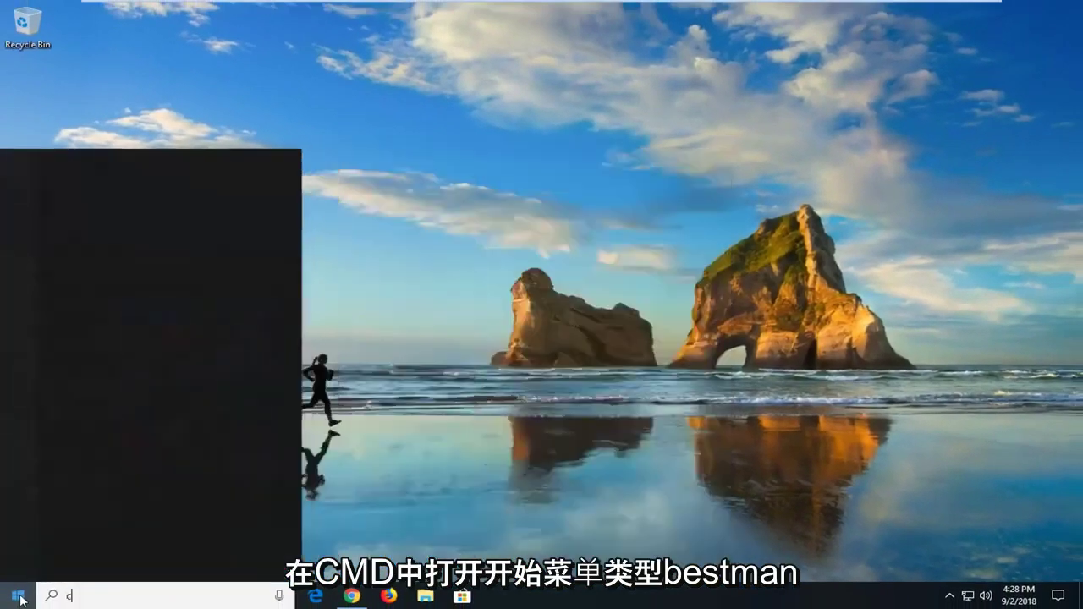
{"action": "type", "text": "cmd"}
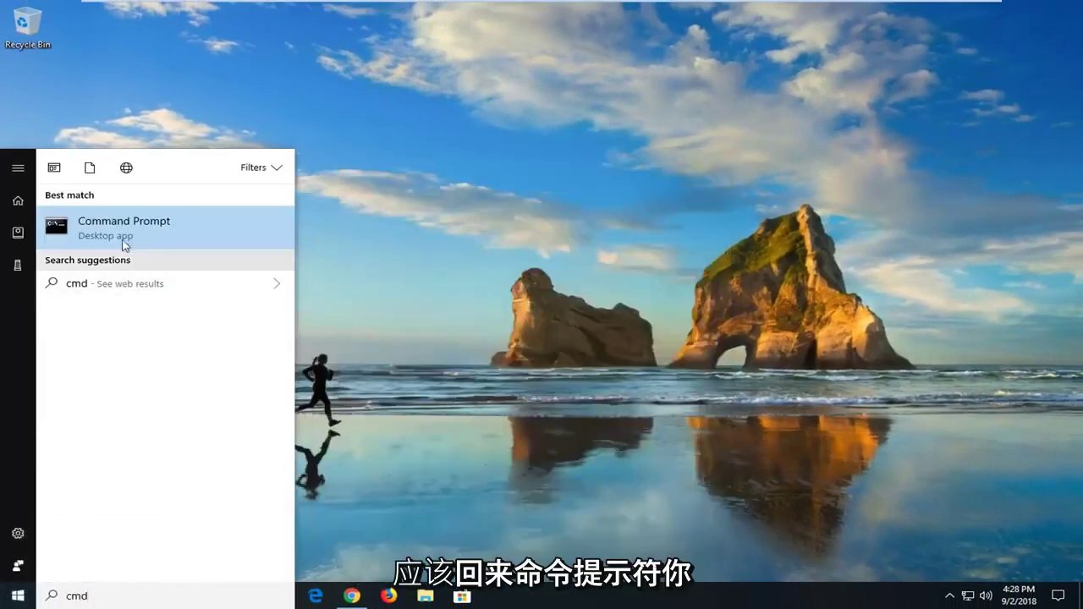
{"action": "right_click", "coordinate": [120, 231]}
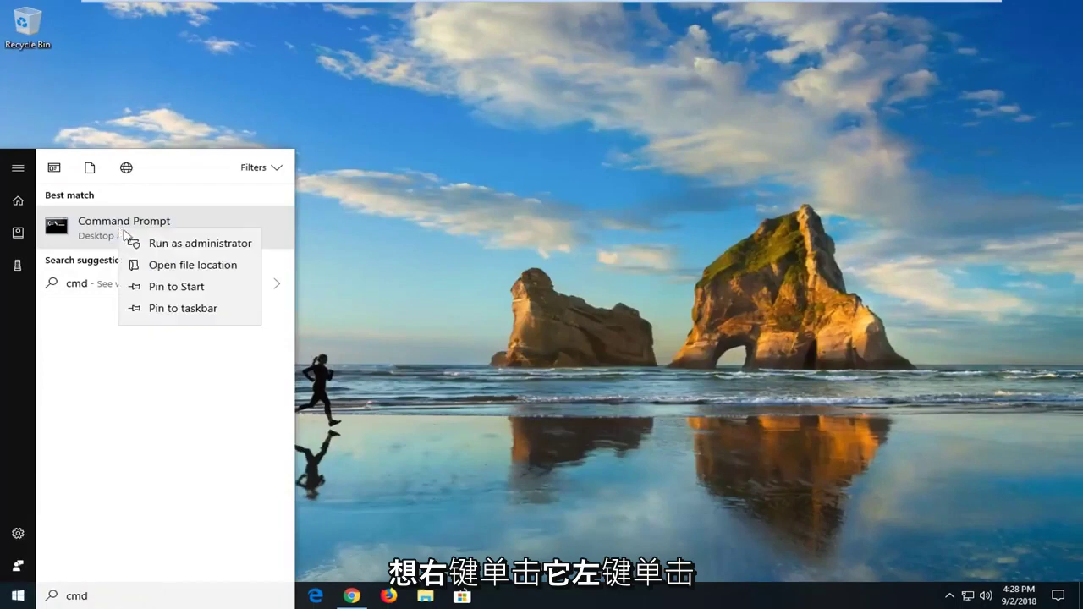
{"action": "left_click", "coordinate": [153, 245]}
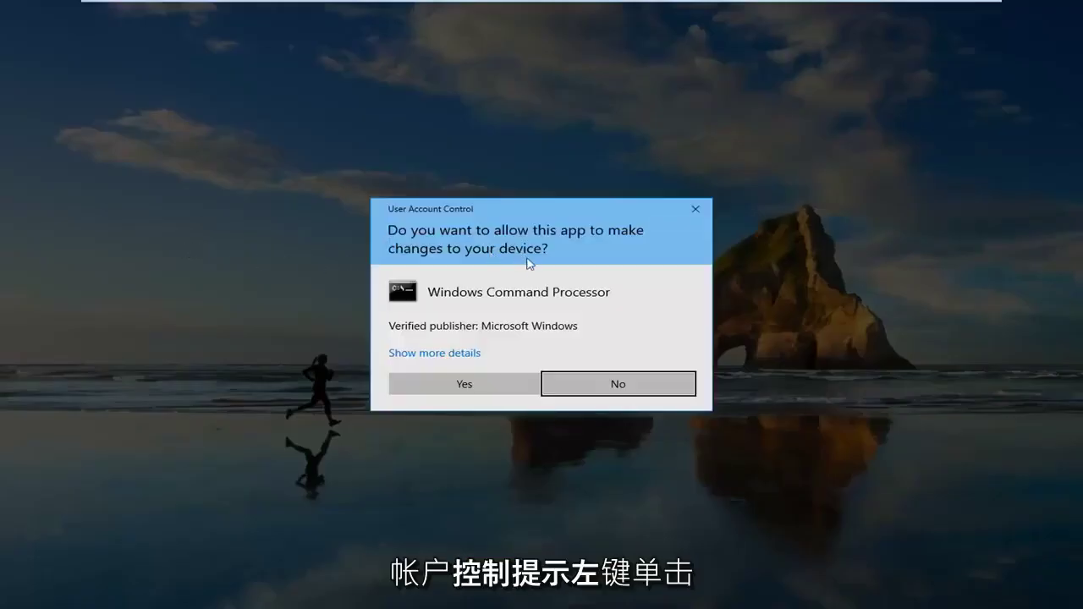
{"action": "left_click", "coordinate": [454, 386]}
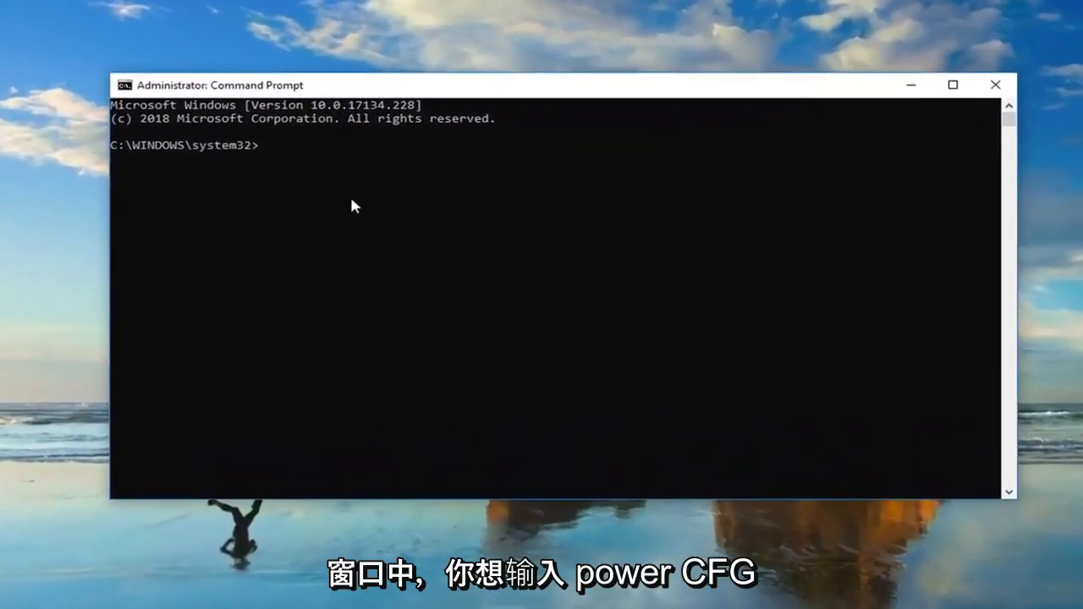
- Run 'powercfg -h off' at the administrator prompt to disable hibernation
{"action": "type", "text": "pow"}
{"action": "type", "text": "er"}
{"action": "type", "text": "cfg"}
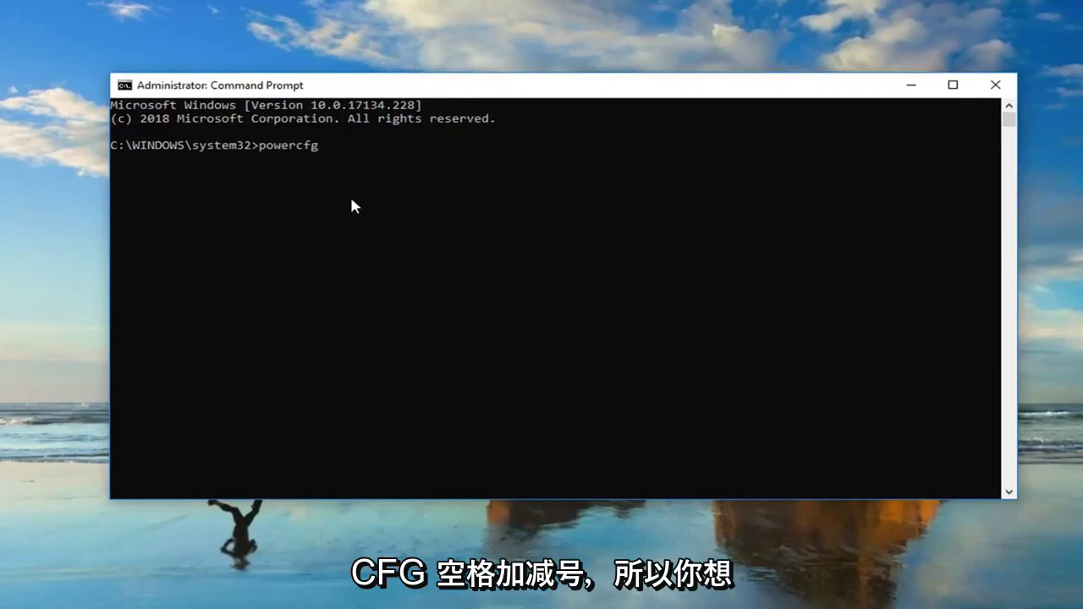
{"action": "type", "text": " -"}
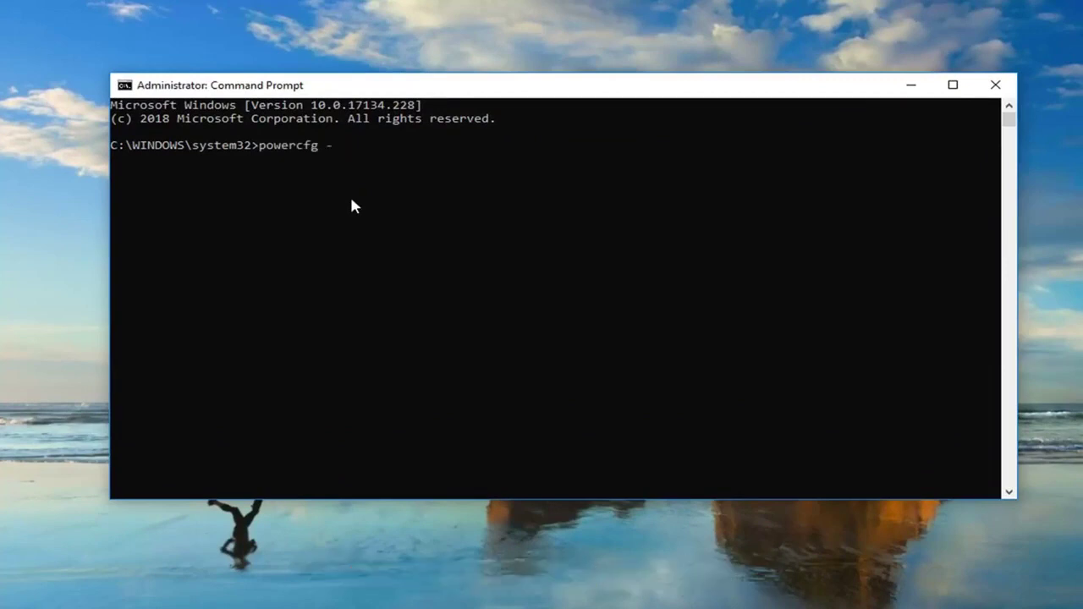
{"action": "type", "text": "h"}
{"action": "type", "text": " off"}
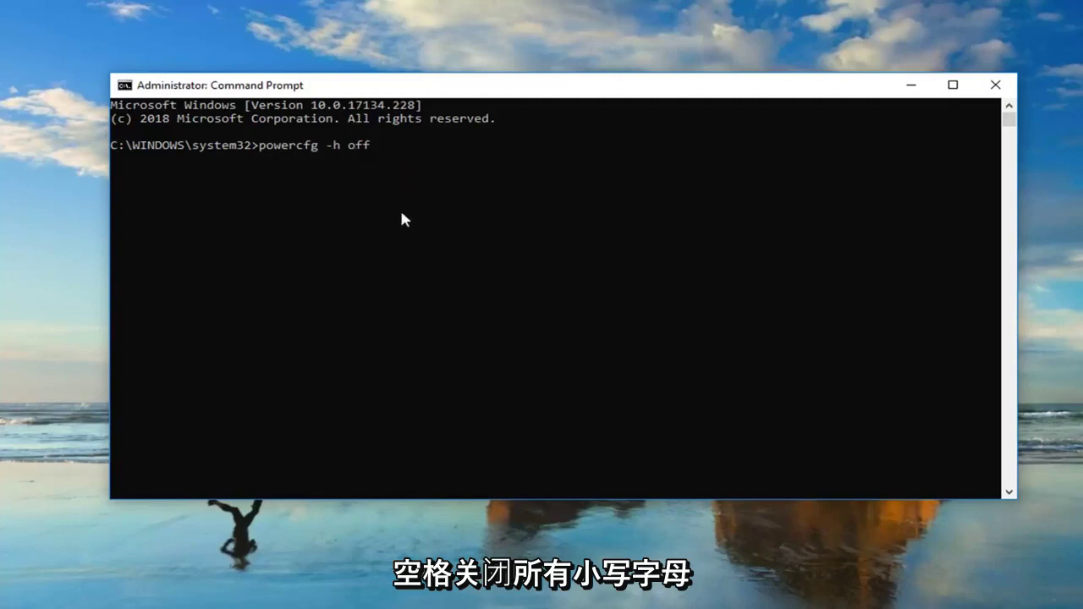
{"action": "key", "text": "Return"}
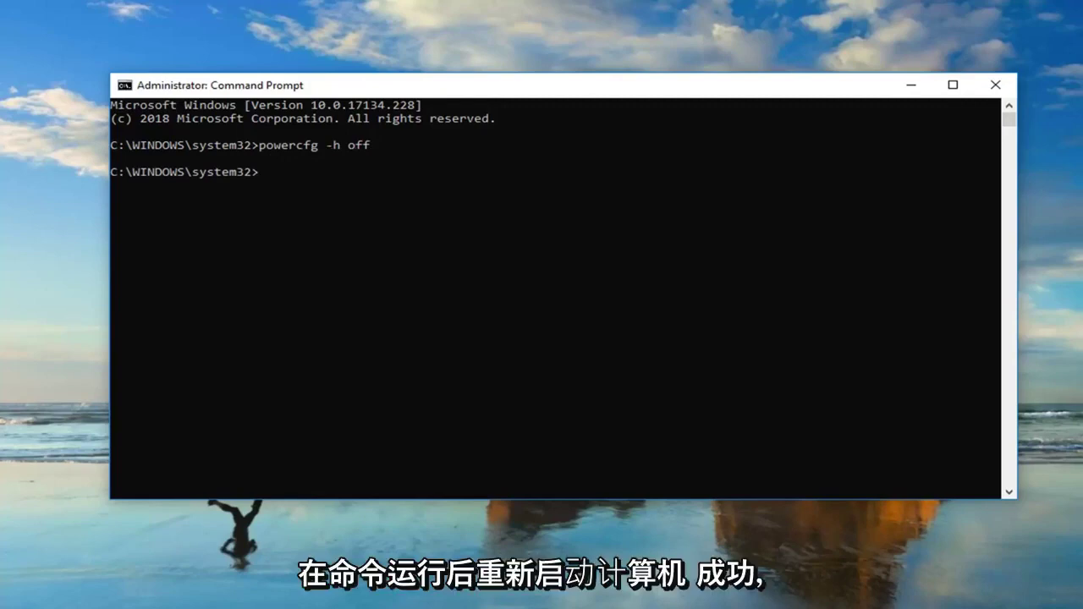
- Close the administrator Command Prompt window
{"action": "left_click", "coordinate": [997, 86]}
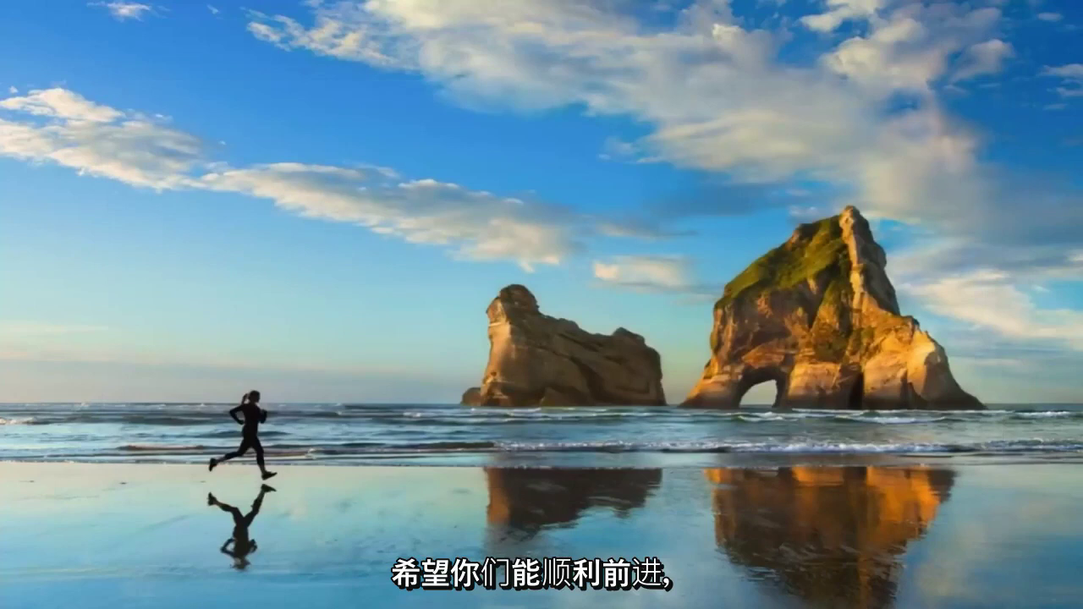